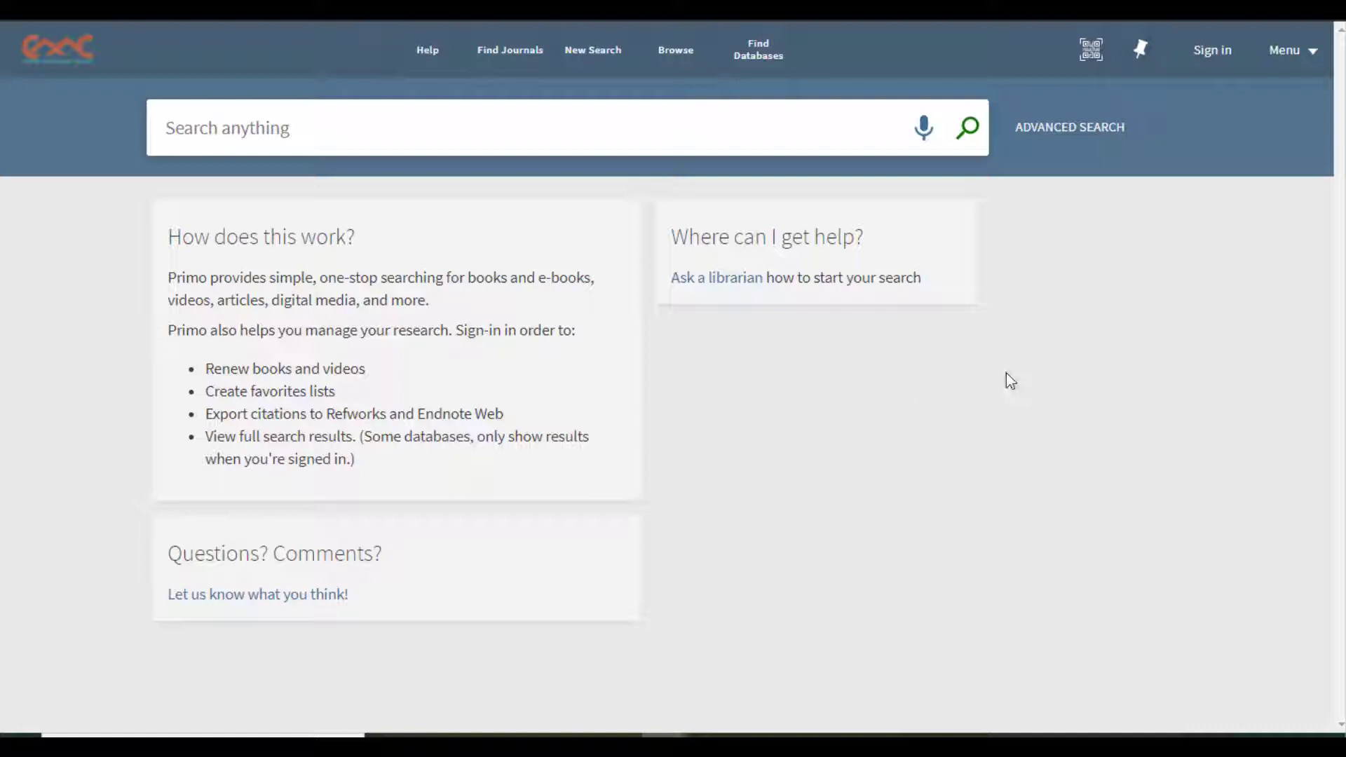
Step: Sign in to the library account through the college login option with the student credentials
{"action": "left_click", "coordinate": [1212, 69]}
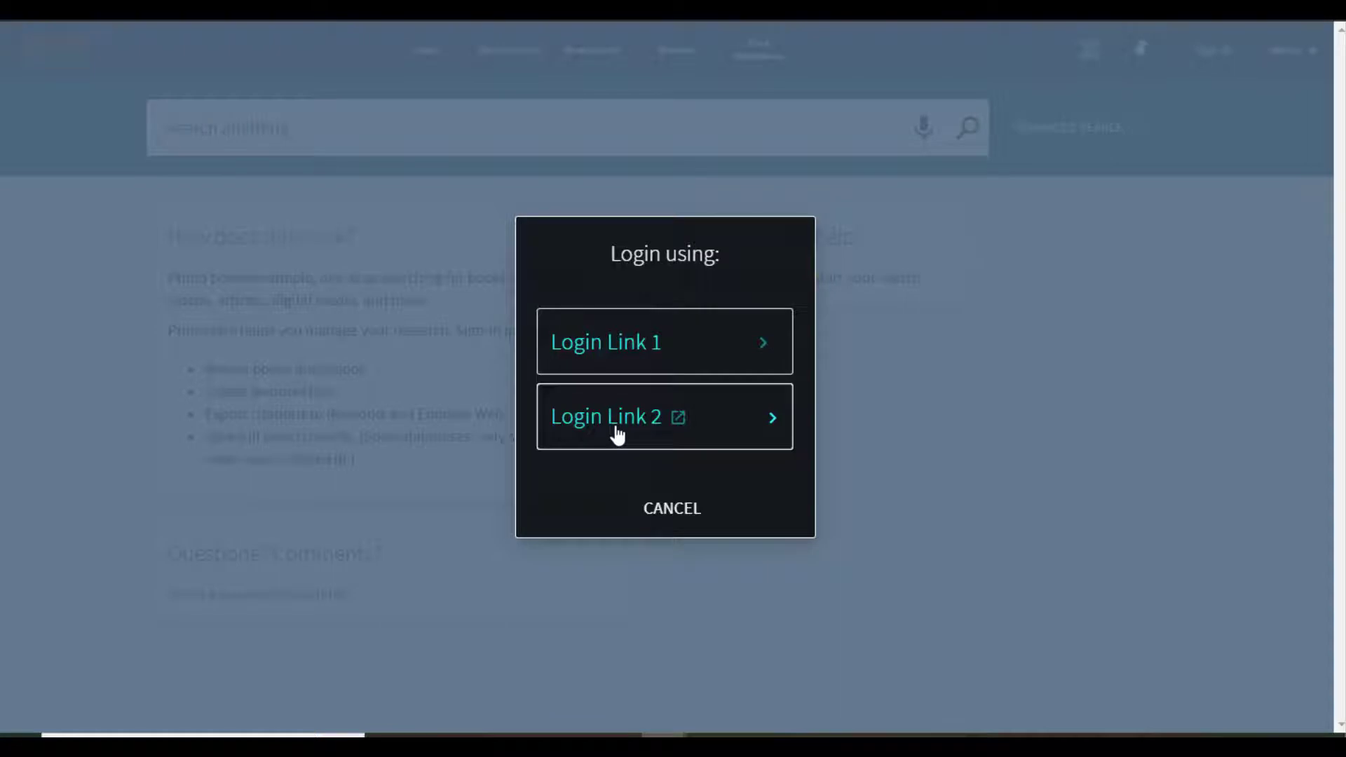
{"action": "left_click", "coordinate": [617, 432]}
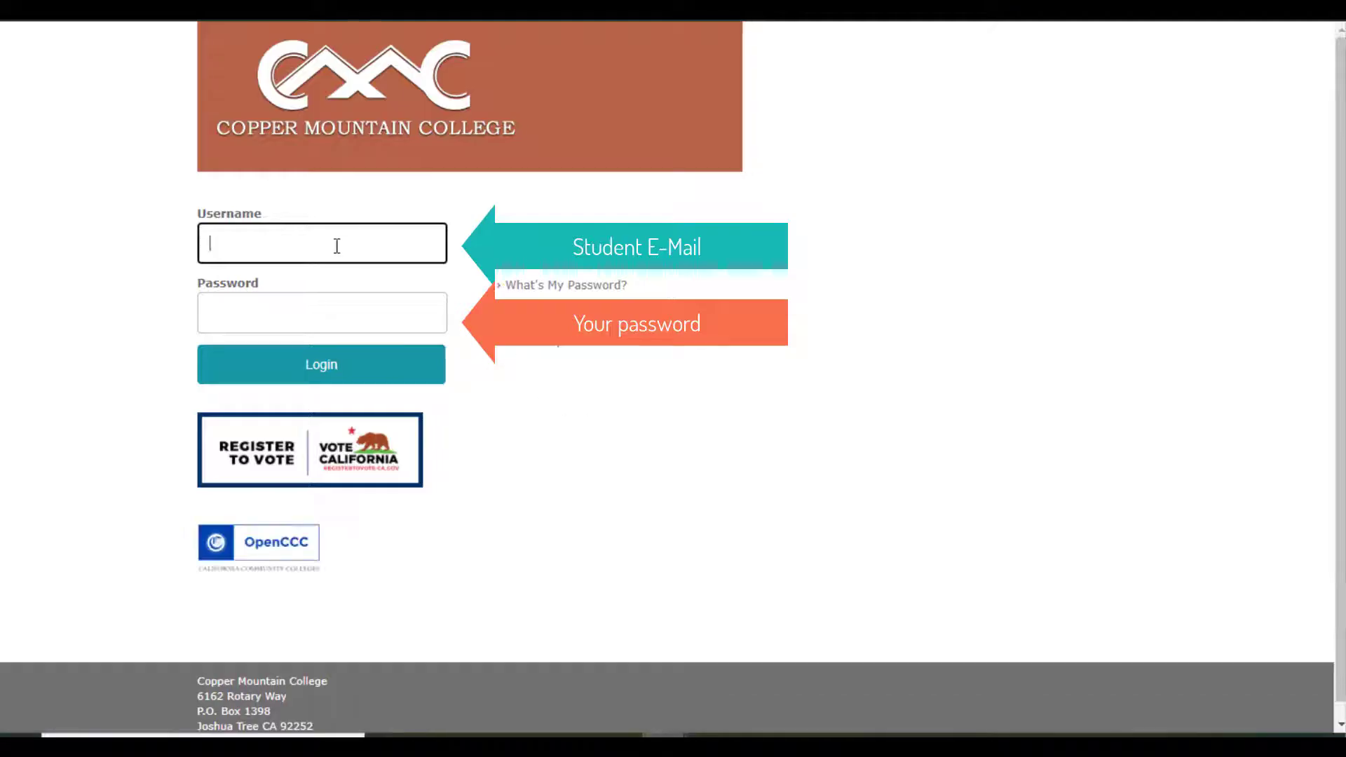
{"action": "left_click", "coordinate": [420, 364]}
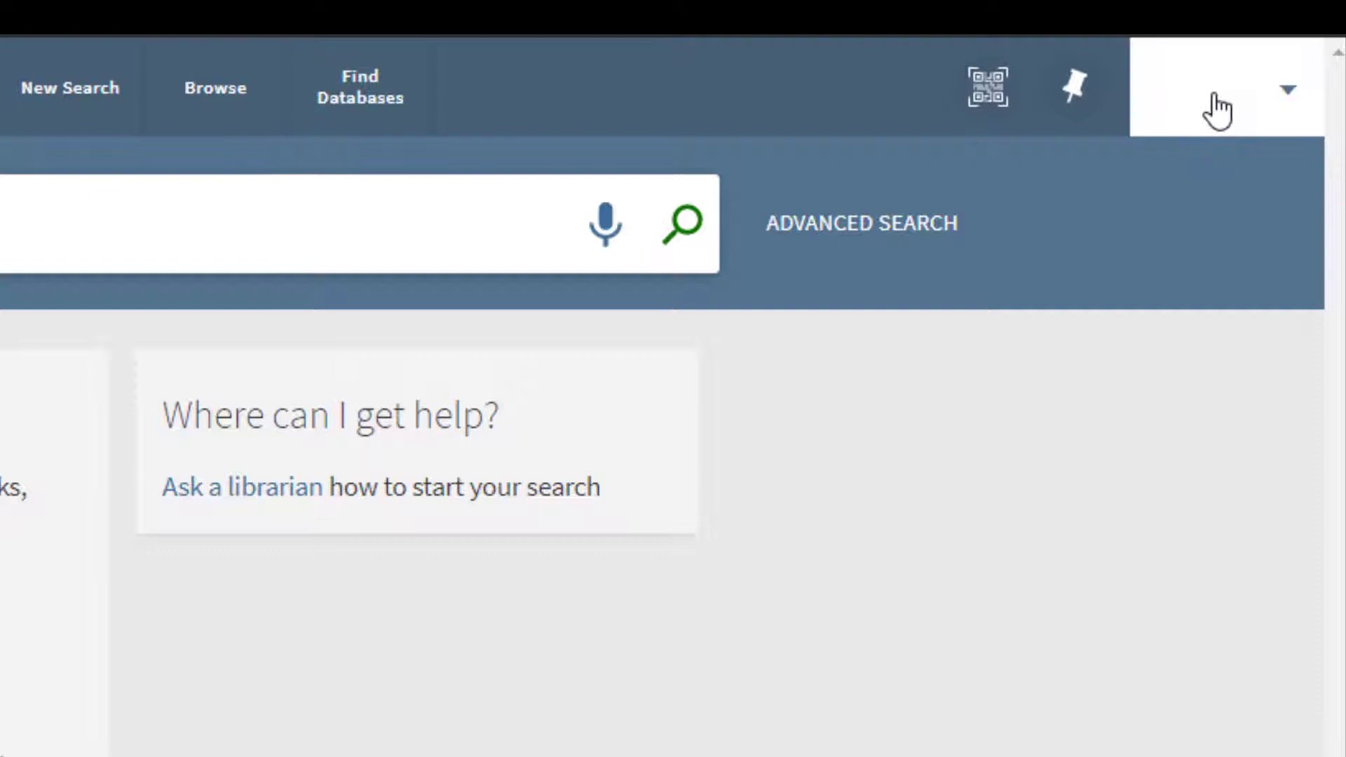
Step: Open My Loans from the account menu to list the overdue Tau zero and The coup
{"action": "left_click", "coordinate": [1217, 109]}
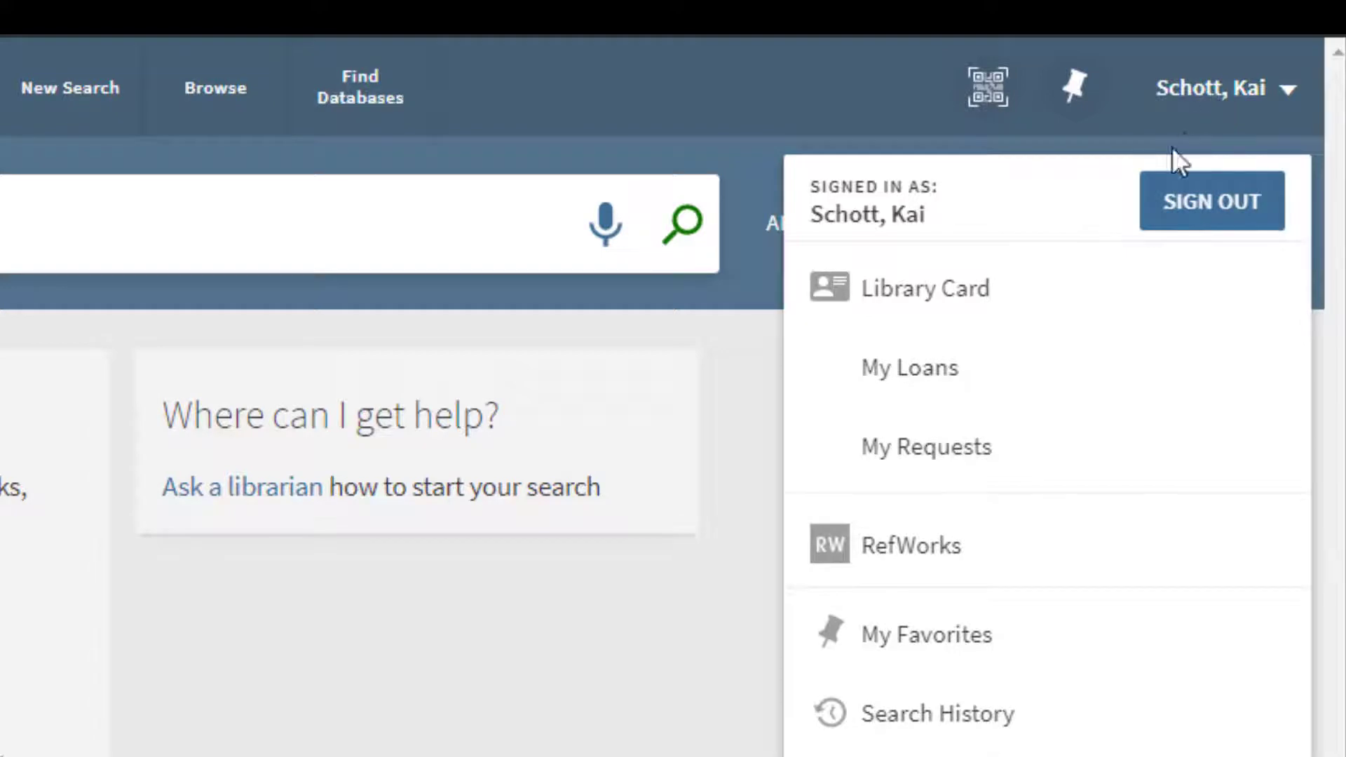
{"action": "left_click", "coordinate": [970, 391]}
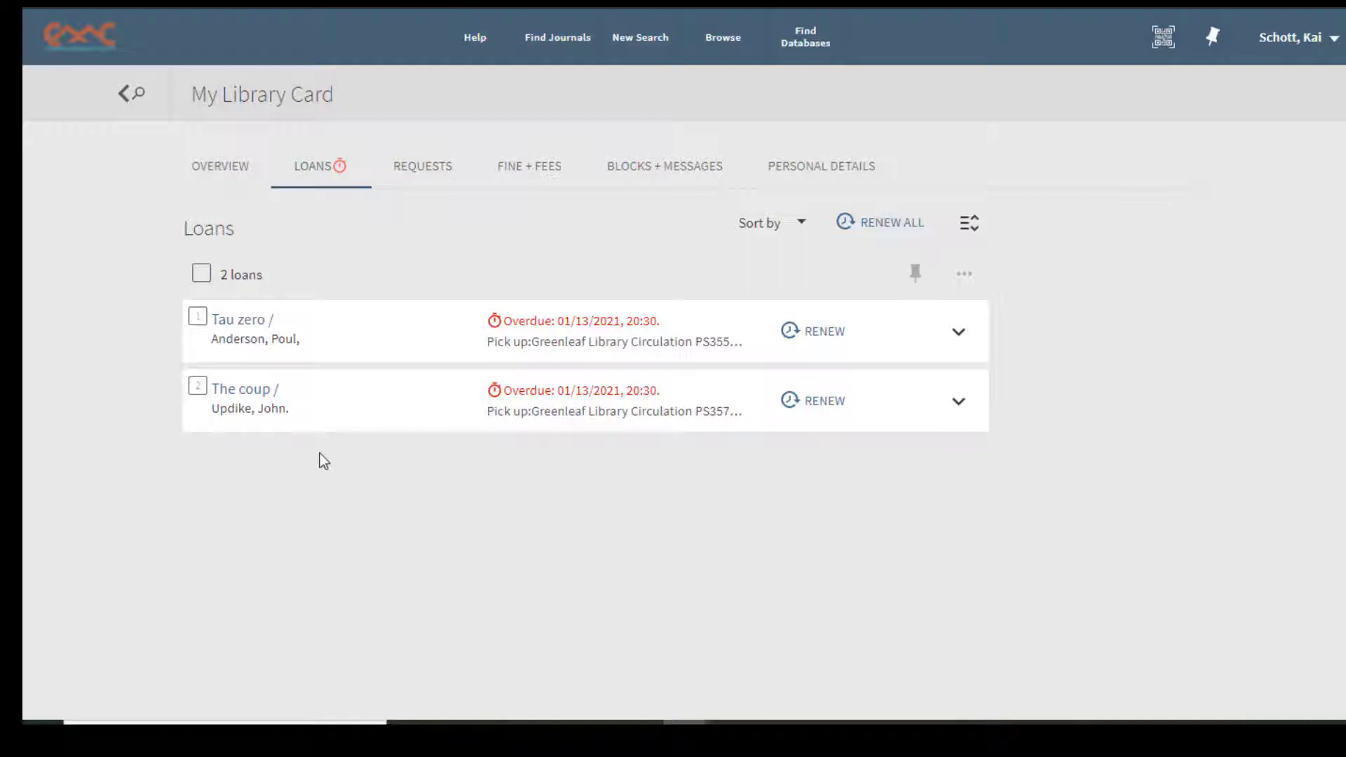
Step: Select the Tau zero and The coup loans and renew them together
{"action": "left_click", "coordinate": [198, 320]}
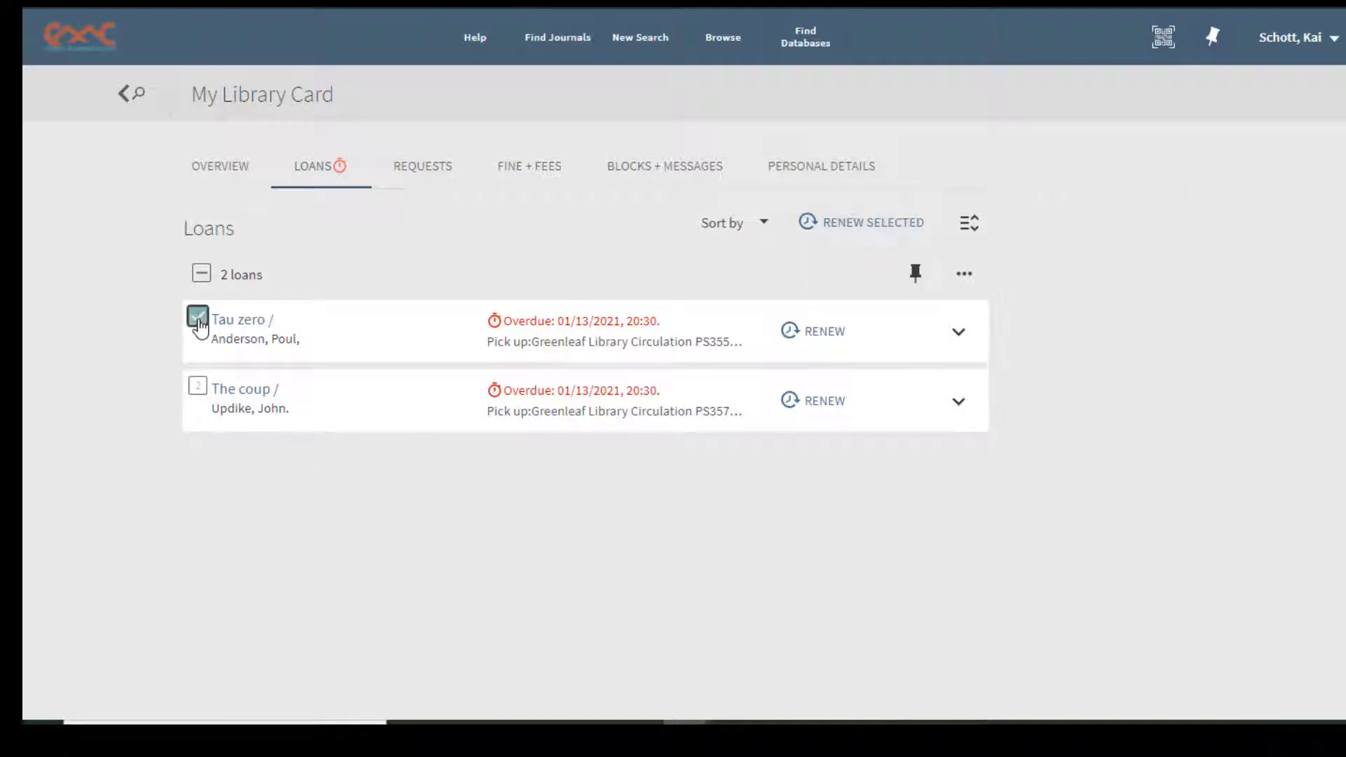
{"action": "left_click", "coordinate": [197, 386]}
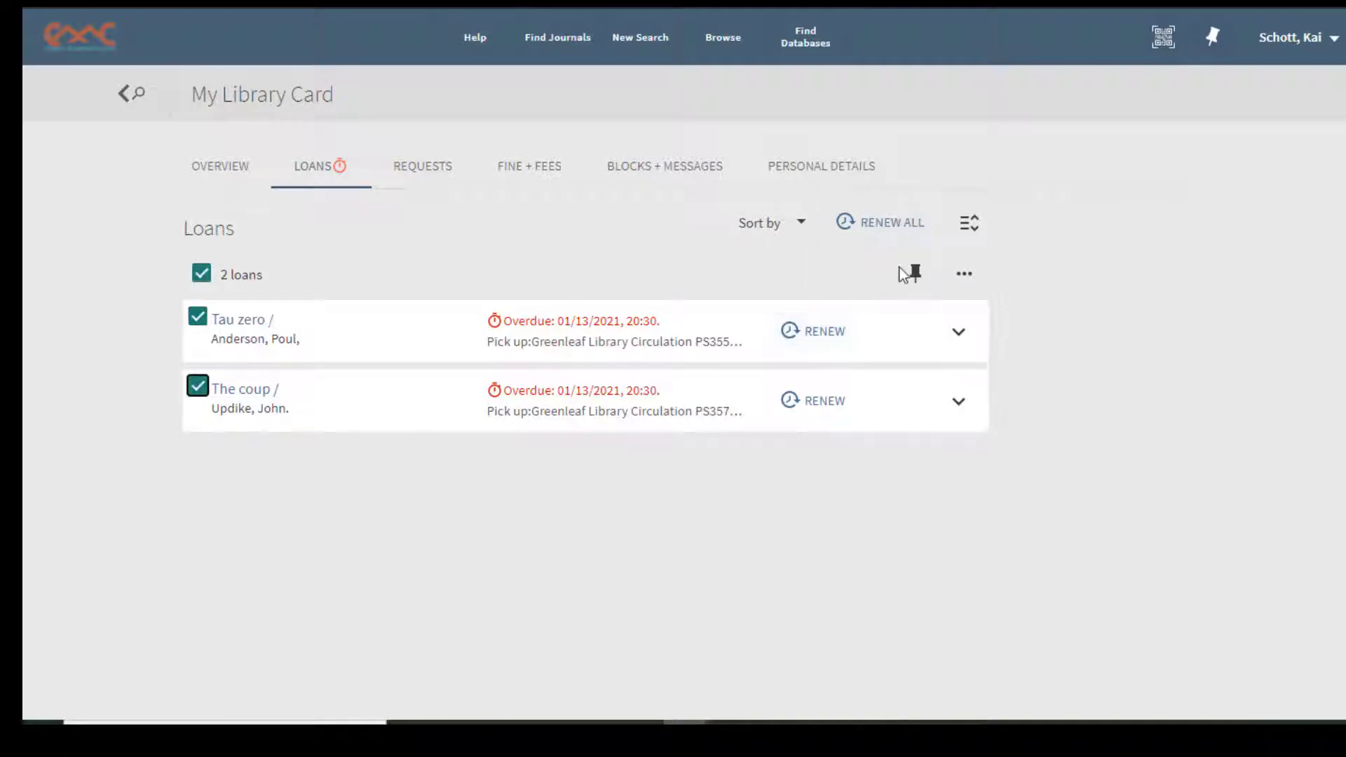
{"action": "left_click", "coordinate": [892, 227]}
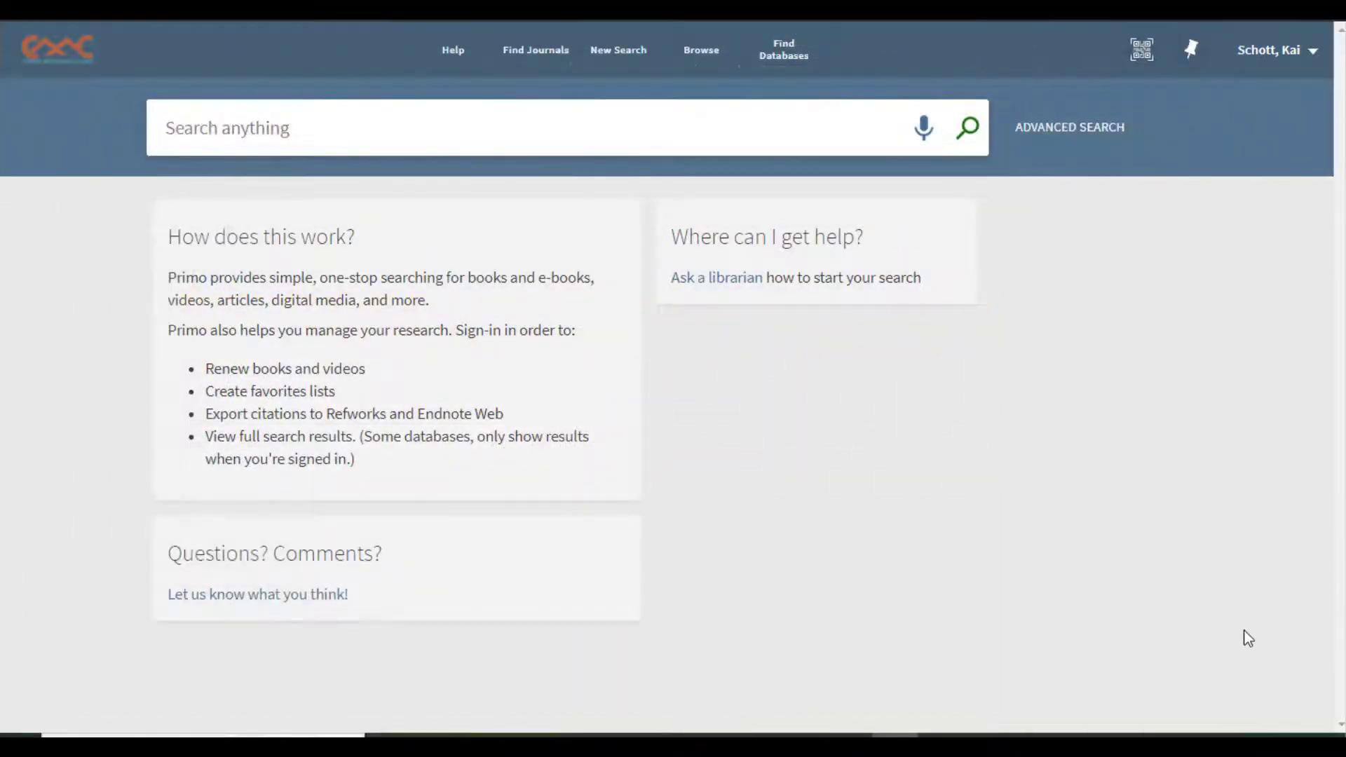
Step: Search the Library Catalog for 'death and dying'
{"action": "left_click", "coordinate": [478, 136]}
{"action": "type", "text": "death and "}
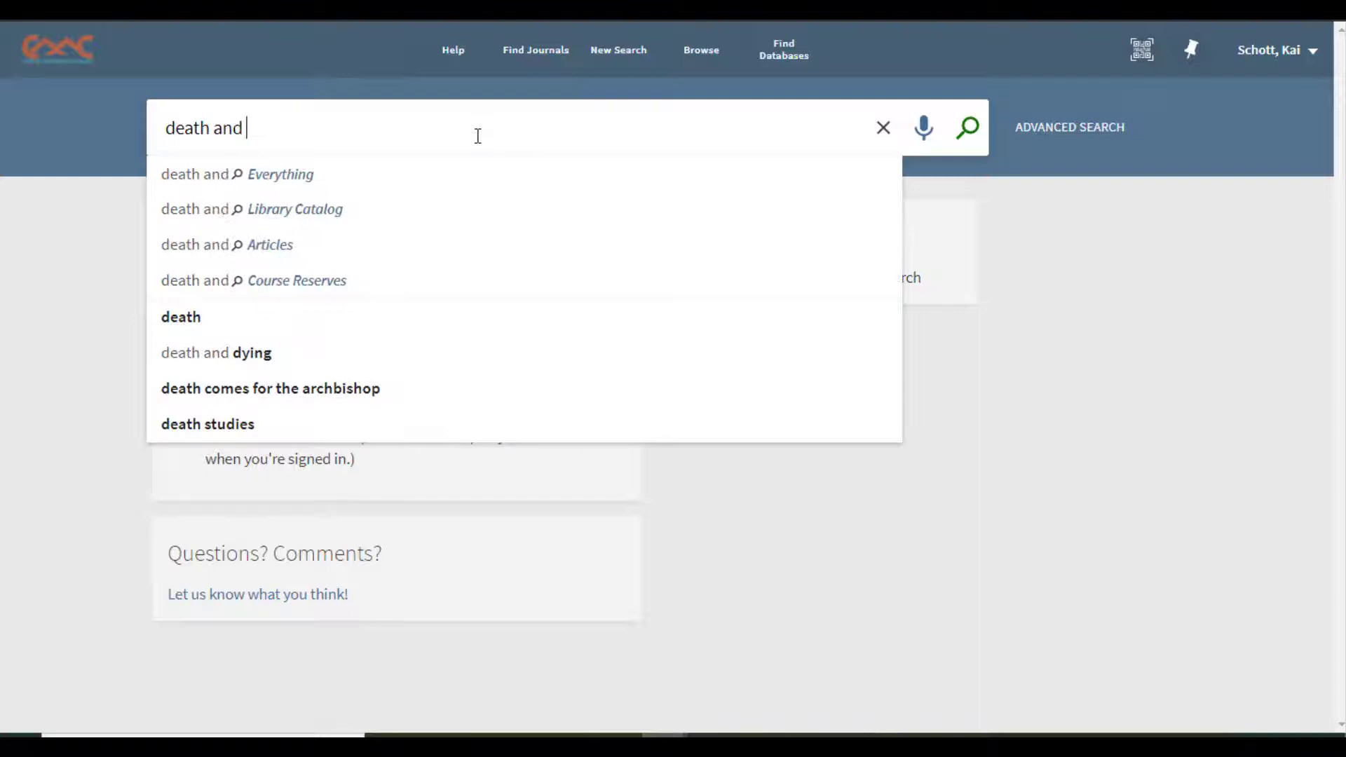
{"action": "type", "text": "dying"}
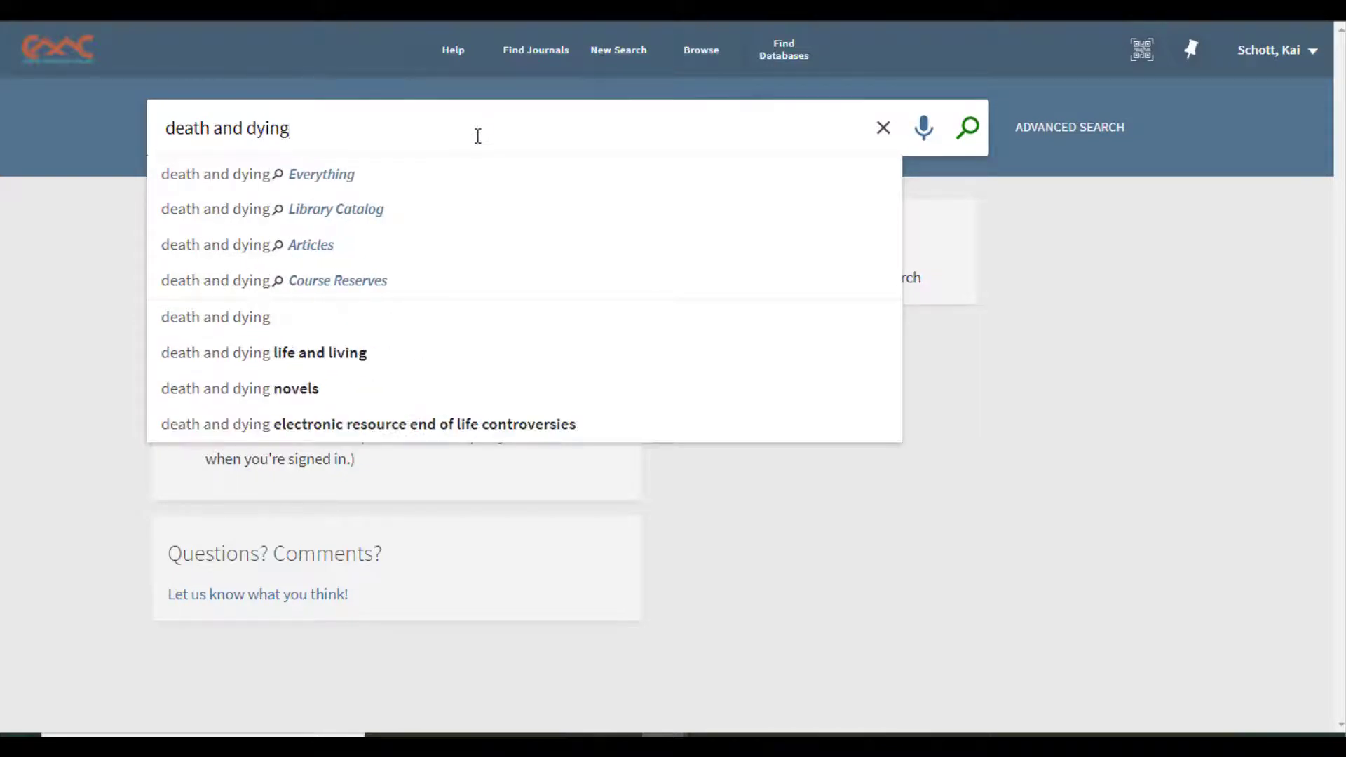
{"action": "left_click", "coordinate": [366, 216]}
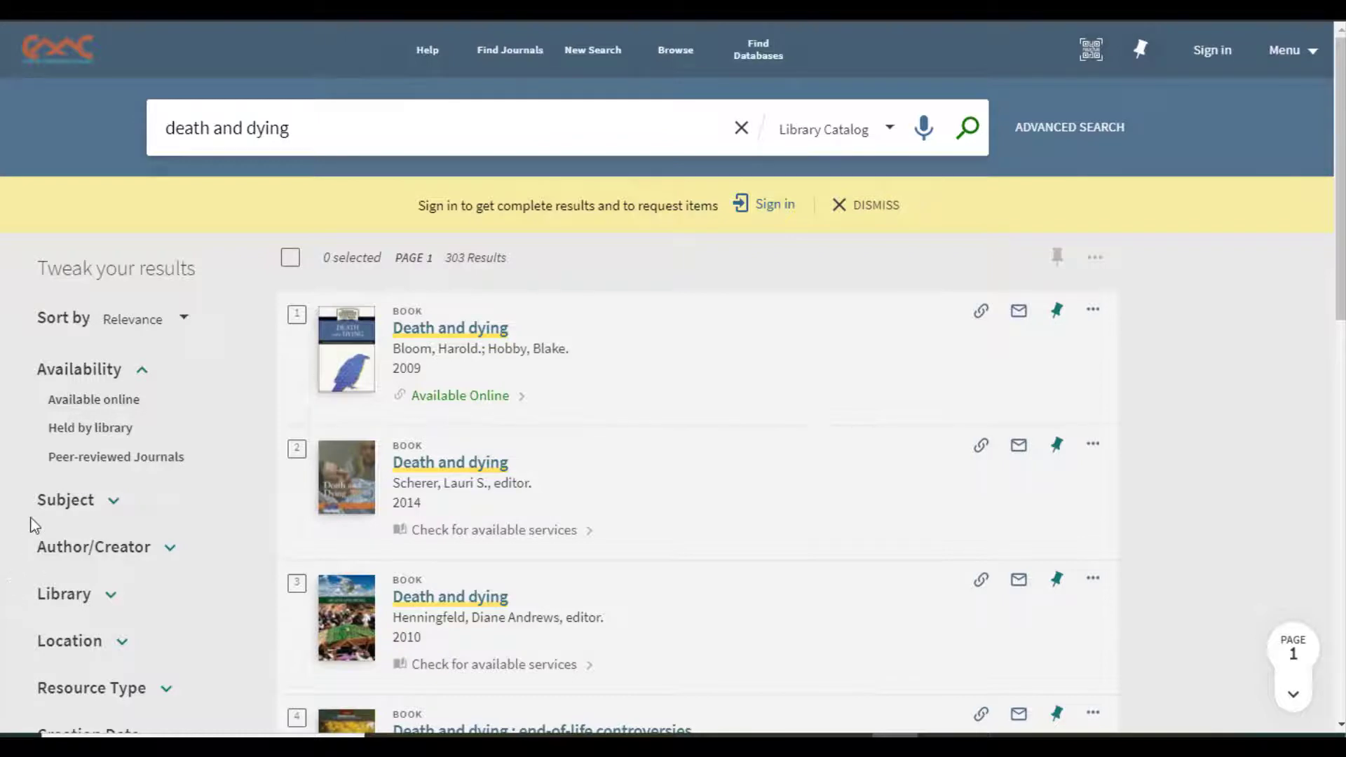
Step: Apply the Held by library availability filter, leaving 52 results
{"action": "left_click", "coordinate": [93, 428]}
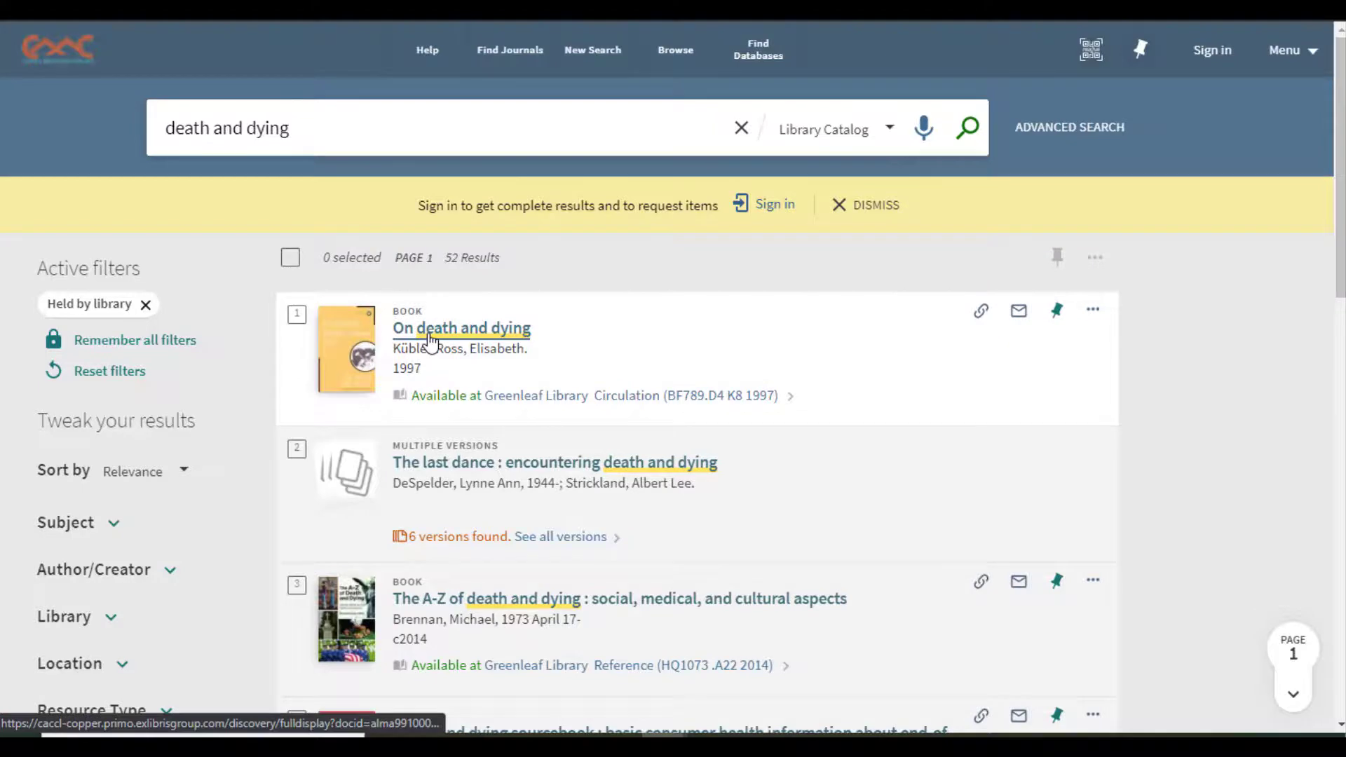
Step: View the On death and dying record with its Greenleaf Library call number BF789.D4 K8 1997
{"action": "left_click", "coordinate": [429, 337]}
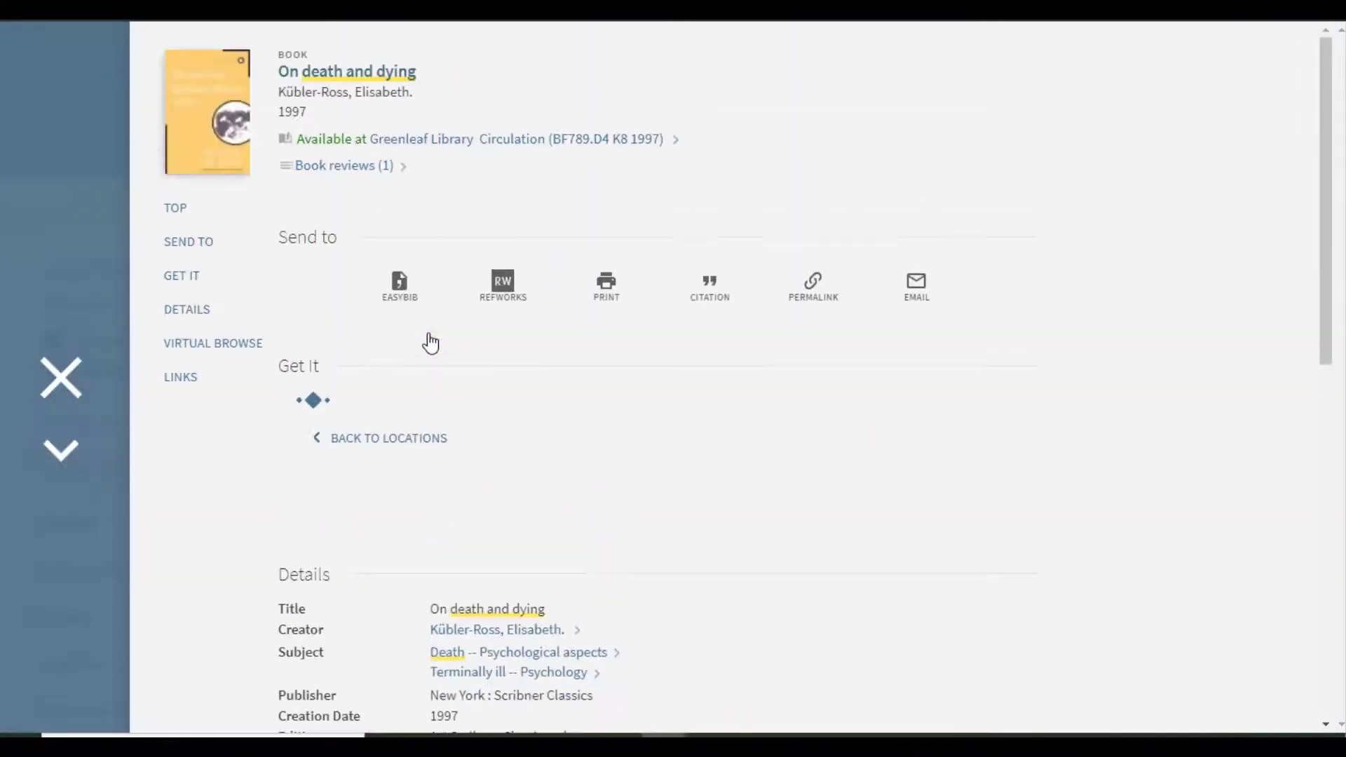
{"action": "scroll", "coordinate": [241, 493], "scroll_direction": "down", "scroll_amount": 1}
{"action": "scroll", "coordinate": [241, 493], "scroll_direction": "down", "scroll_amount": 2}
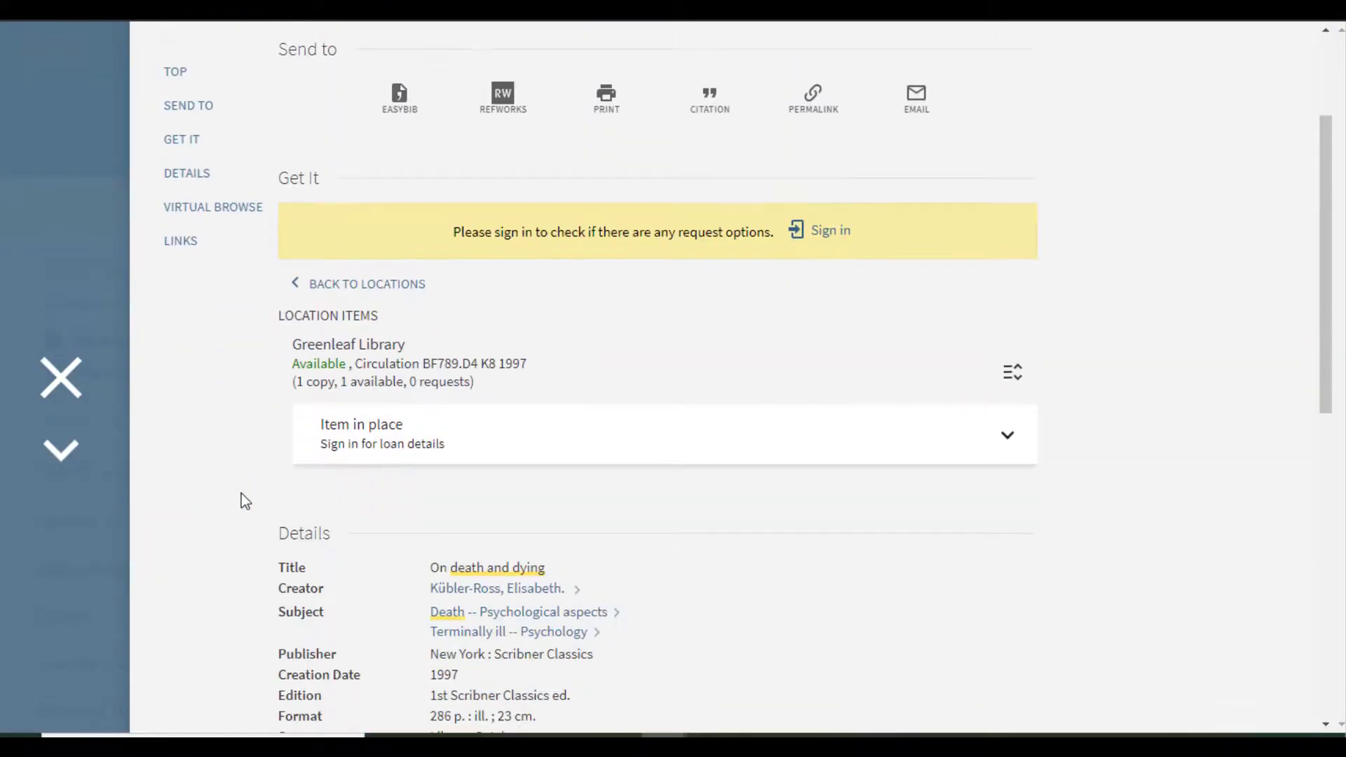
{"action": "scroll", "coordinate": [241, 493], "scroll_direction": "down", "scroll_amount": 2}
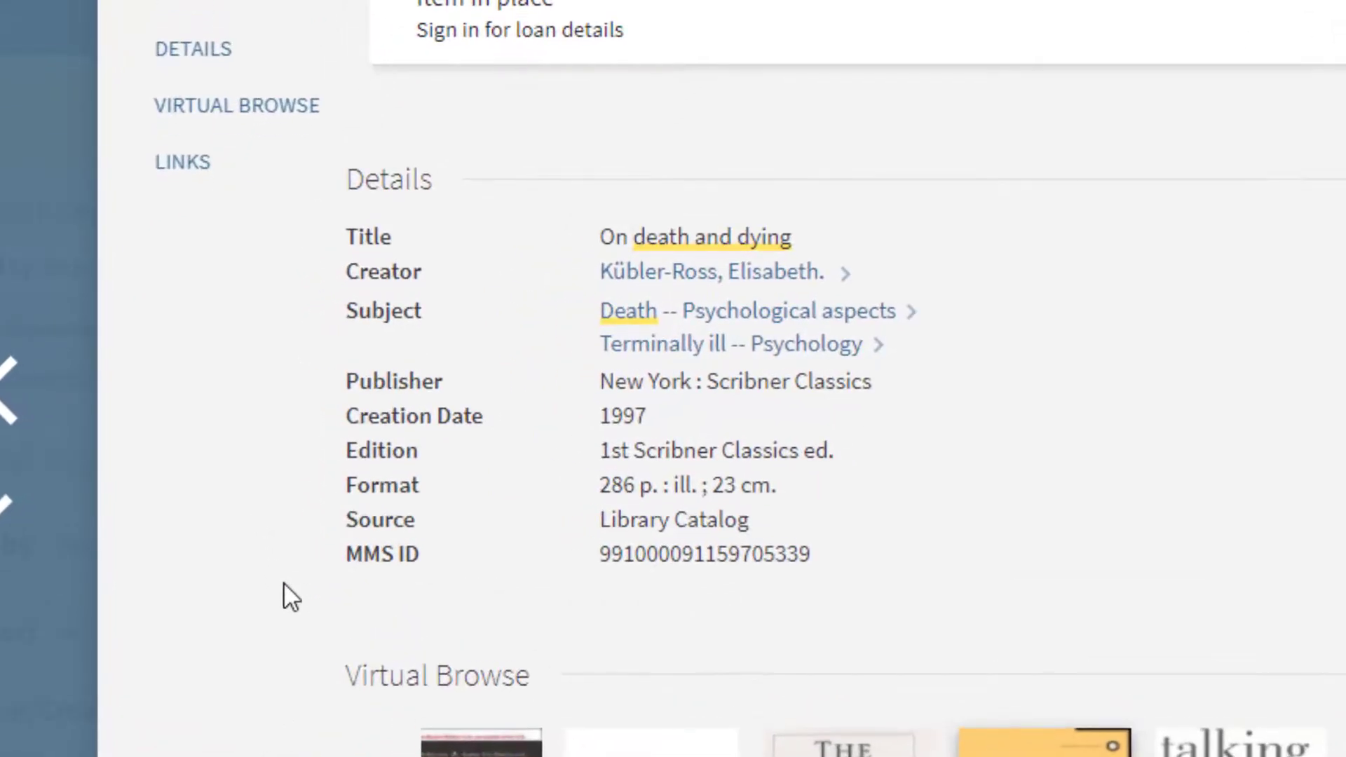
{"action": "scroll", "coordinate": [352, 158], "scroll_direction": "up", "scroll_amount": 2}
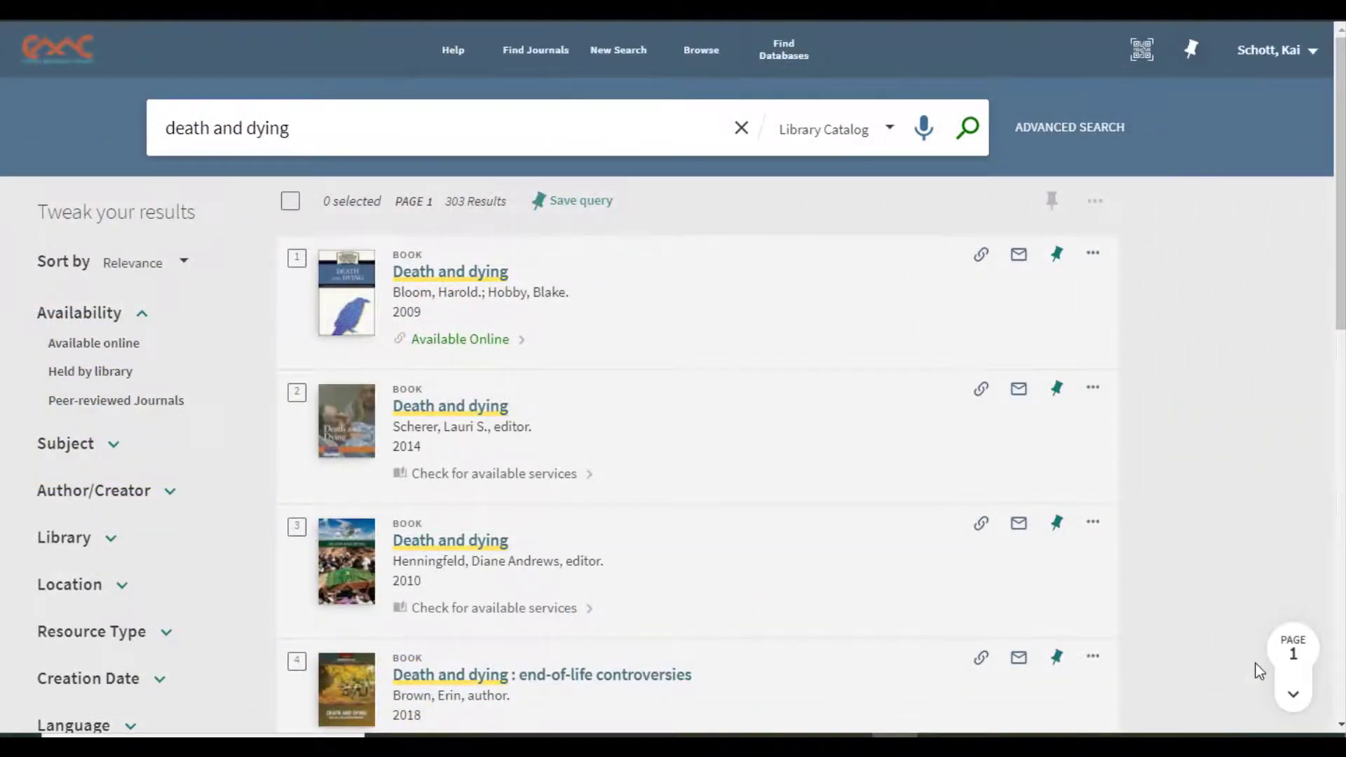
Step: Limit results to the 71 items available online and open the Death and dying record
{"action": "left_click", "coordinate": [93, 343]}
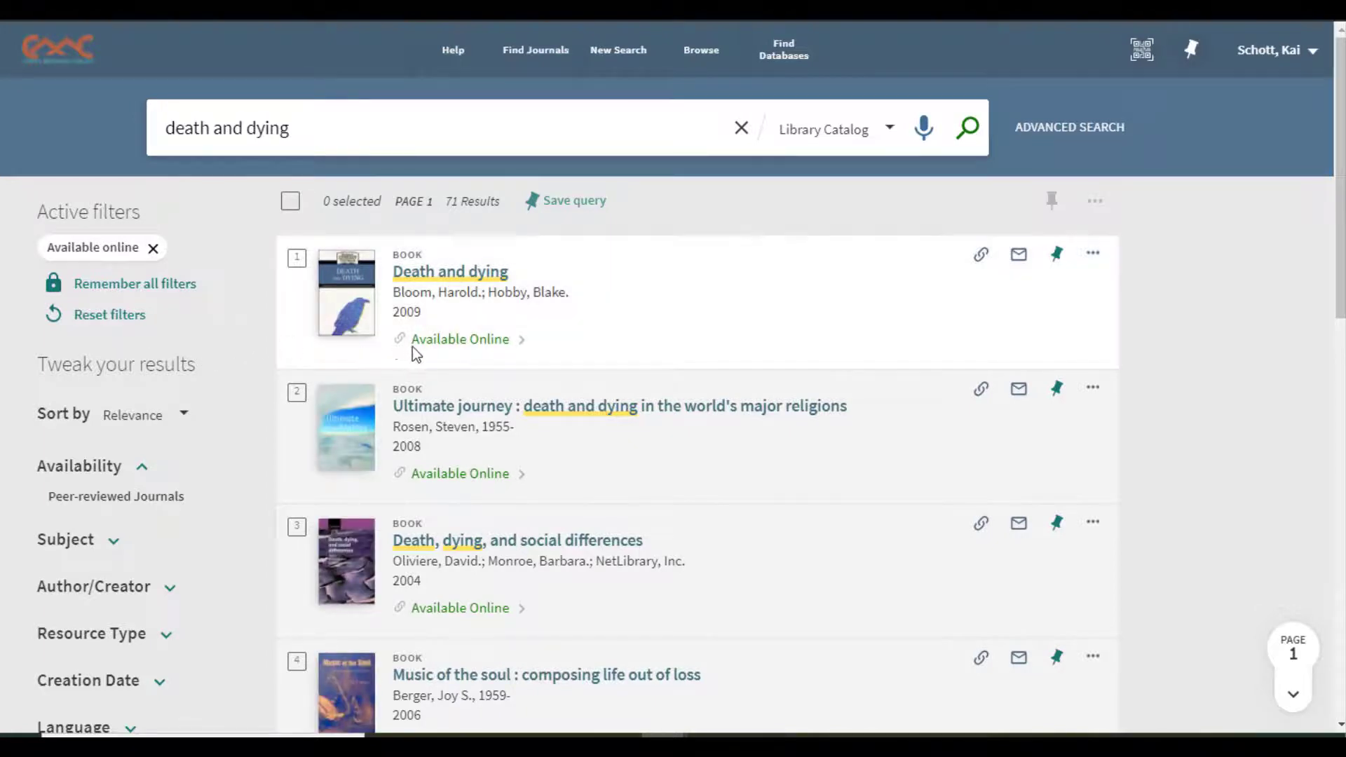
{"action": "left_click", "coordinate": [444, 340]}
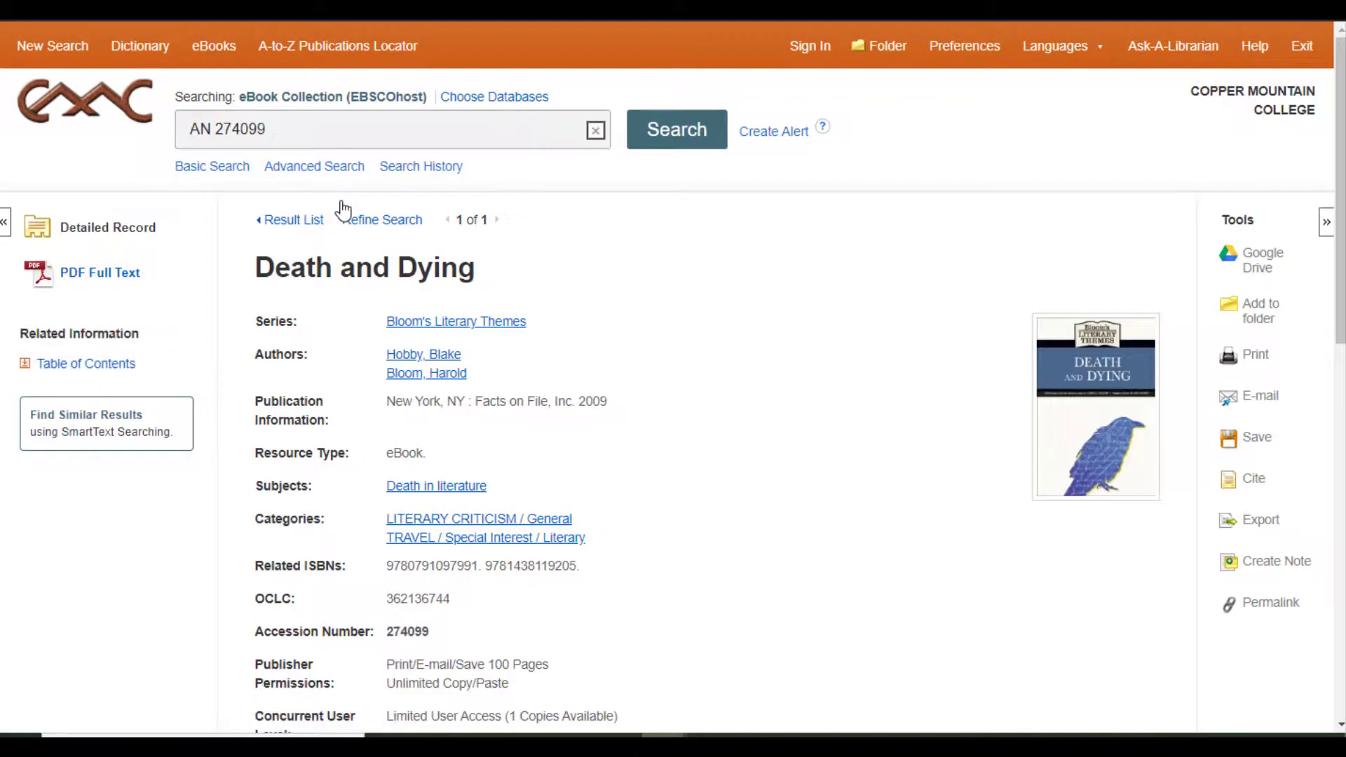
Step: Open the Death and Dying ebook's PDF full text in the EBSCOhost reader
{"action": "left_click", "coordinate": [97, 275]}
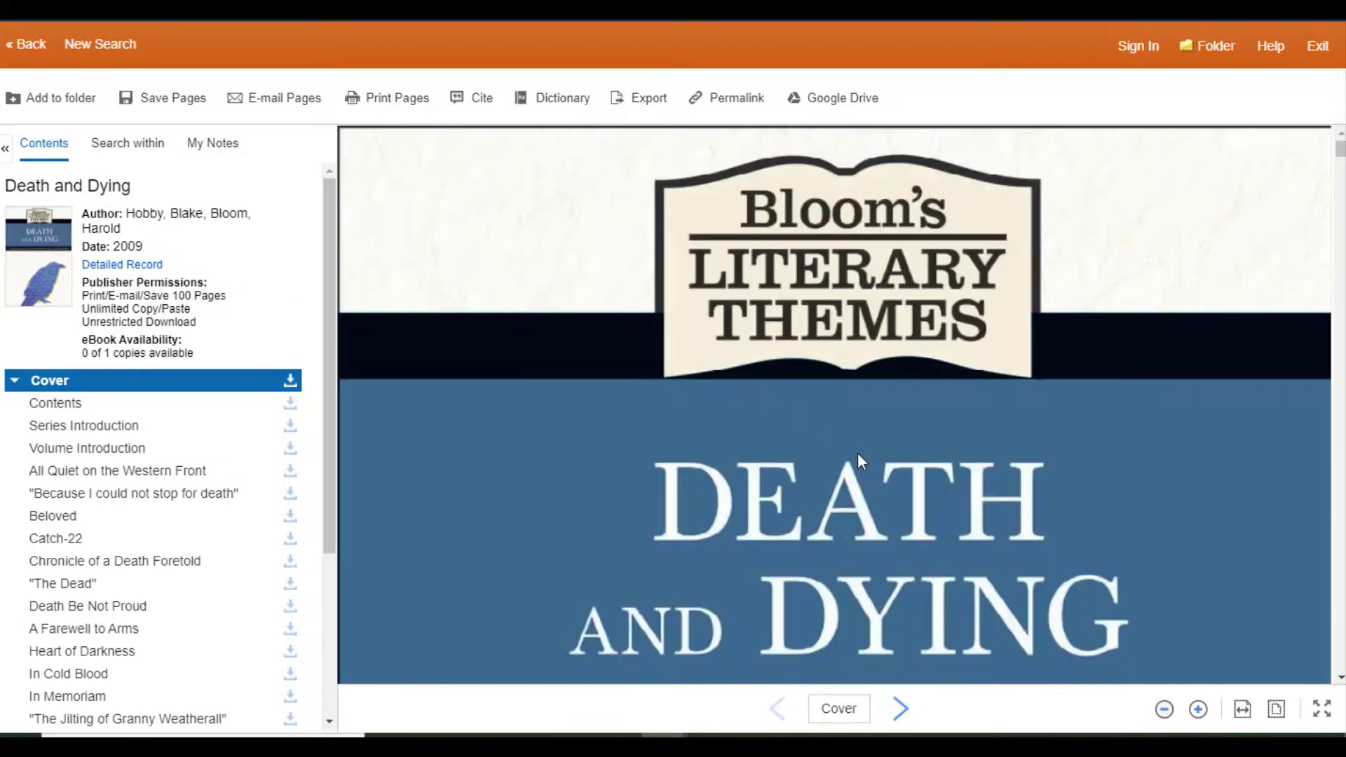
{"action": "scroll", "coordinate": [857, 460], "scroll_direction": "down", "scroll_amount": 5}
{"action": "scroll", "coordinate": [856, 460], "scroll_direction": "down", "scroll_amount": 3}
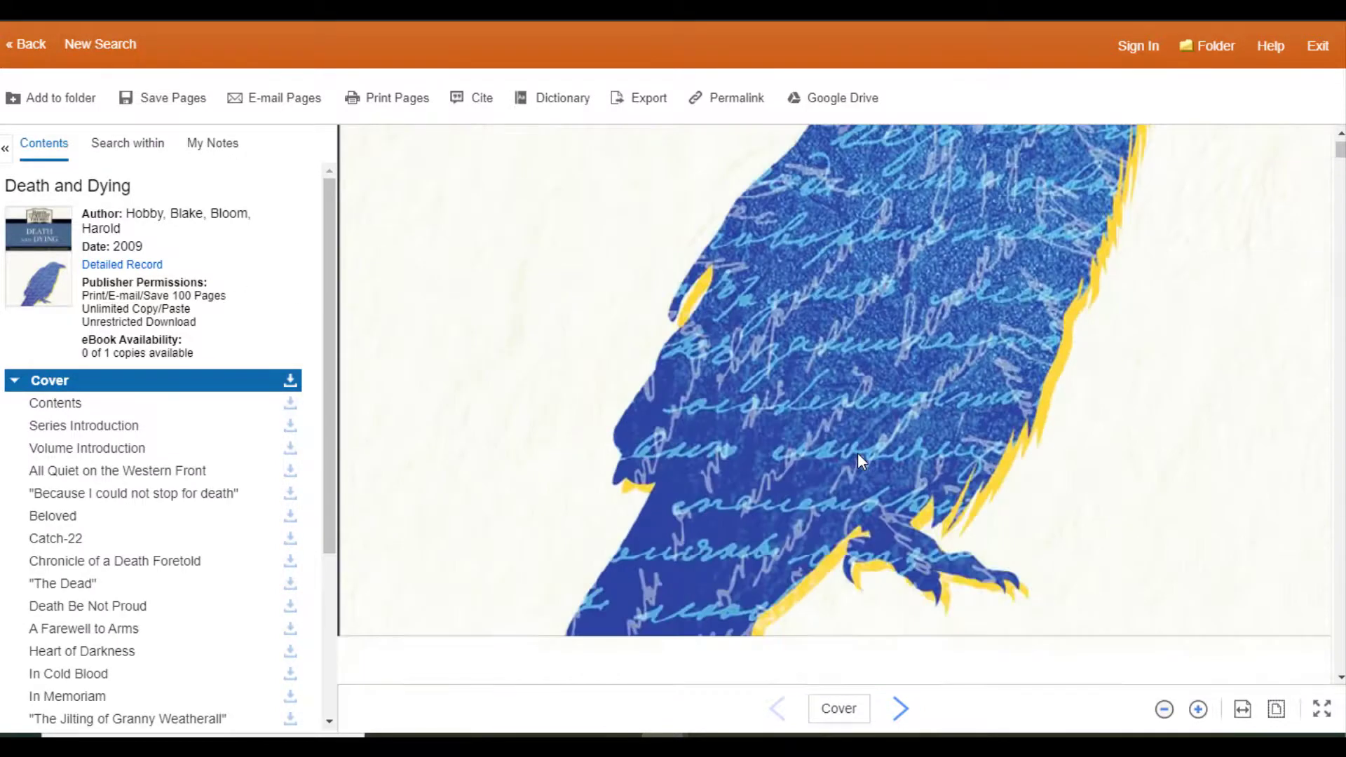
{"action": "scroll", "coordinate": [858, 461], "scroll_direction": "down", "scroll_amount": 5}
{"action": "scroll", "coordinate": [854, 460], "scroll_direction": "down", "scroll_amount": 5}
{"action": "scroll", "coordinate": [847, 459], "scroll_direction": "down", "scroll_amount": 2}
{"action": "scroll", "coordinate": [842, 461], "scroll_direction": "down", "scroll_amount": 3}
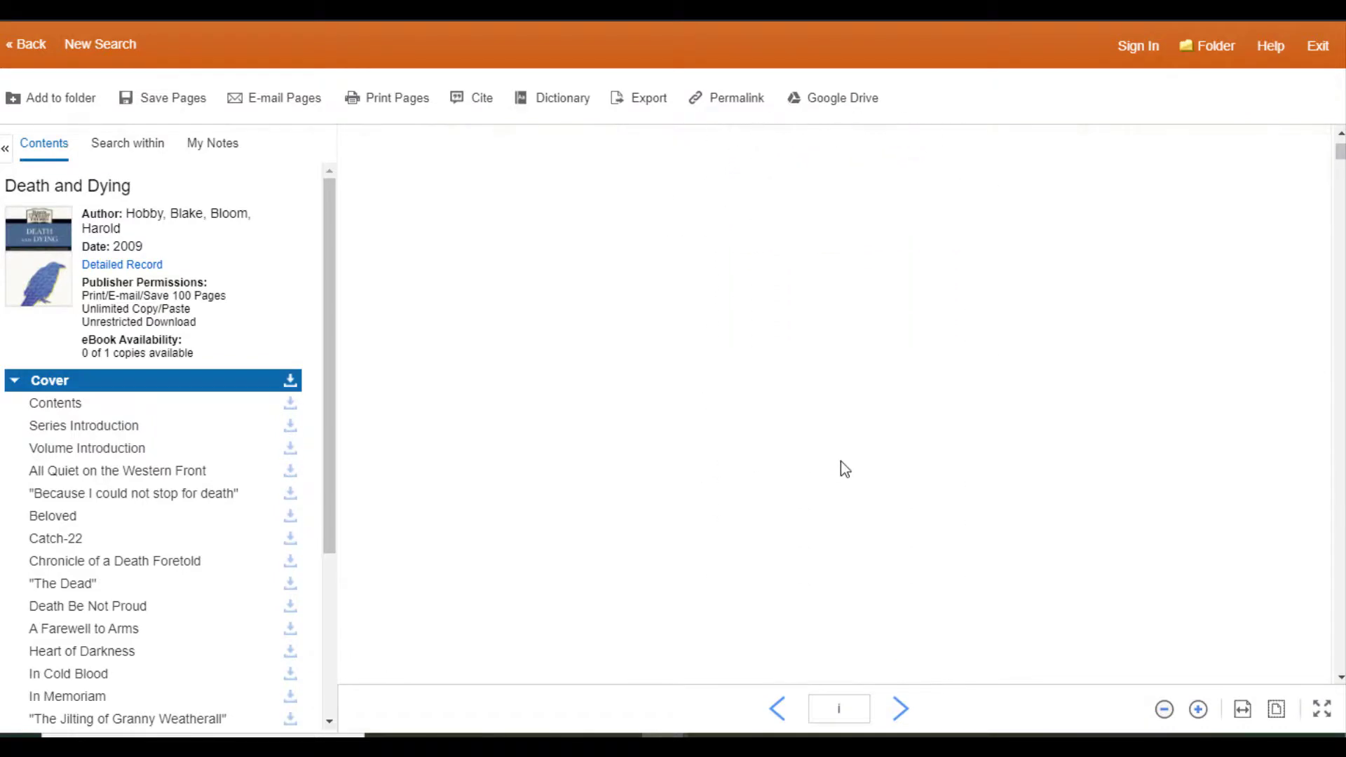
{"action": "scroll", "coordinate": [810, 486], "scroll_direction": "down", "scroll_amount": 2}
{"action": "scroll", "coordinate": [807, 491], "scroll_direction": "down", "scroll_amount": 3}
{"action": "scroll", "coordinate": [806, 490], "scroll_direction": "down", "scroll_amount": 3}
{"action": "scroll", "coordinate": [807, 490], "scroll_direction": "down", "scroll_amount": 3}
{"action": "scroll", "coordinate": [811, 493], "scroll_direction": "down", "scroll_amount": 3}
{"action": "scroll", "coordinate": [812, 492], "scroll_direction": "down", "scroll_amount": 1}
{"action": "scroll", "coordinate": [812, 494], "scroll_direction": "down", "scroll_amount": 4}
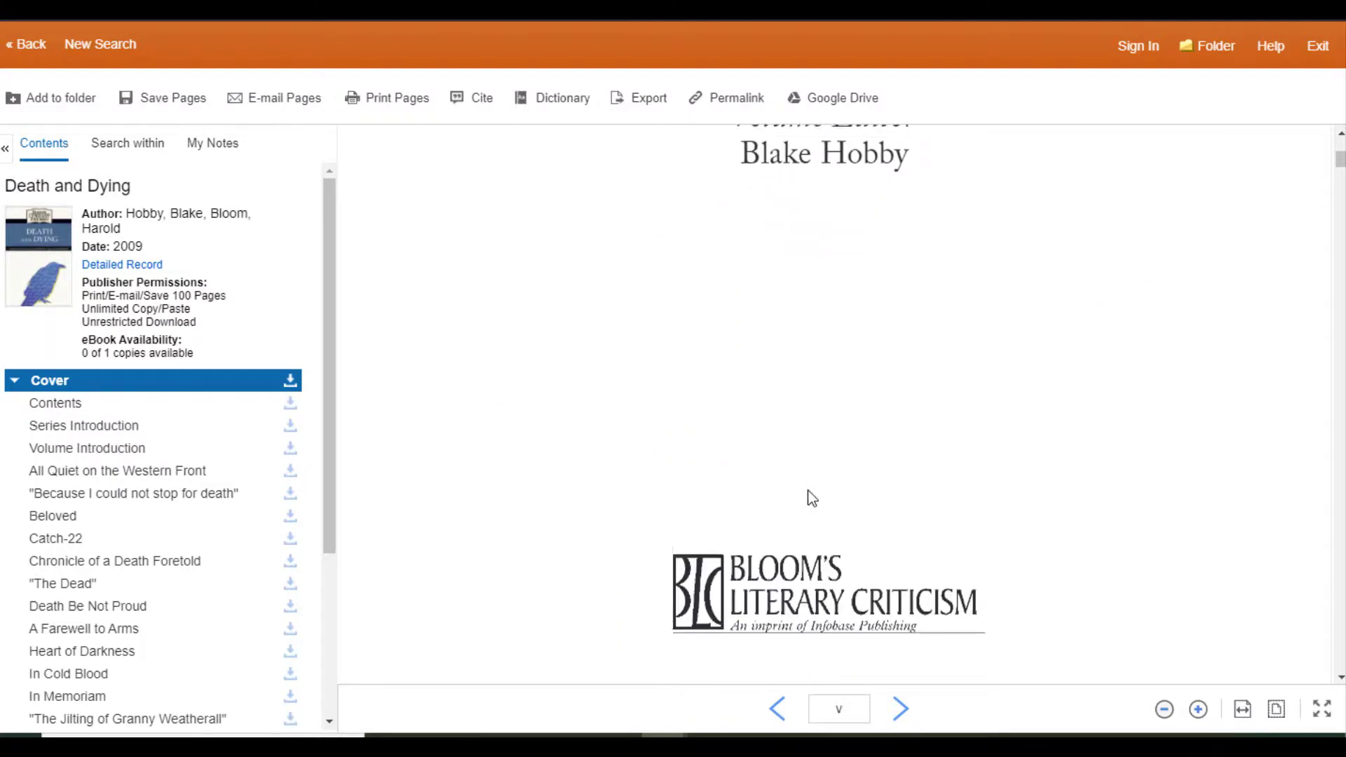
{"action": "scroll", "coordinate": [808, 490], "scroll_direction": "down", "scroll_amount": 3}
{"action": "scroll", "coordinate": [808, 491], "scroll_direction": "down", "scroll_amount": 3}
{"action": "scroll", "coordinate": [808, 492], "scroll_direction": "down", "scroll_amount": 3}
{"action": "scroll", "coordinate": [807, 494], "scroll_direction": "down", "scroll_amount": 3}
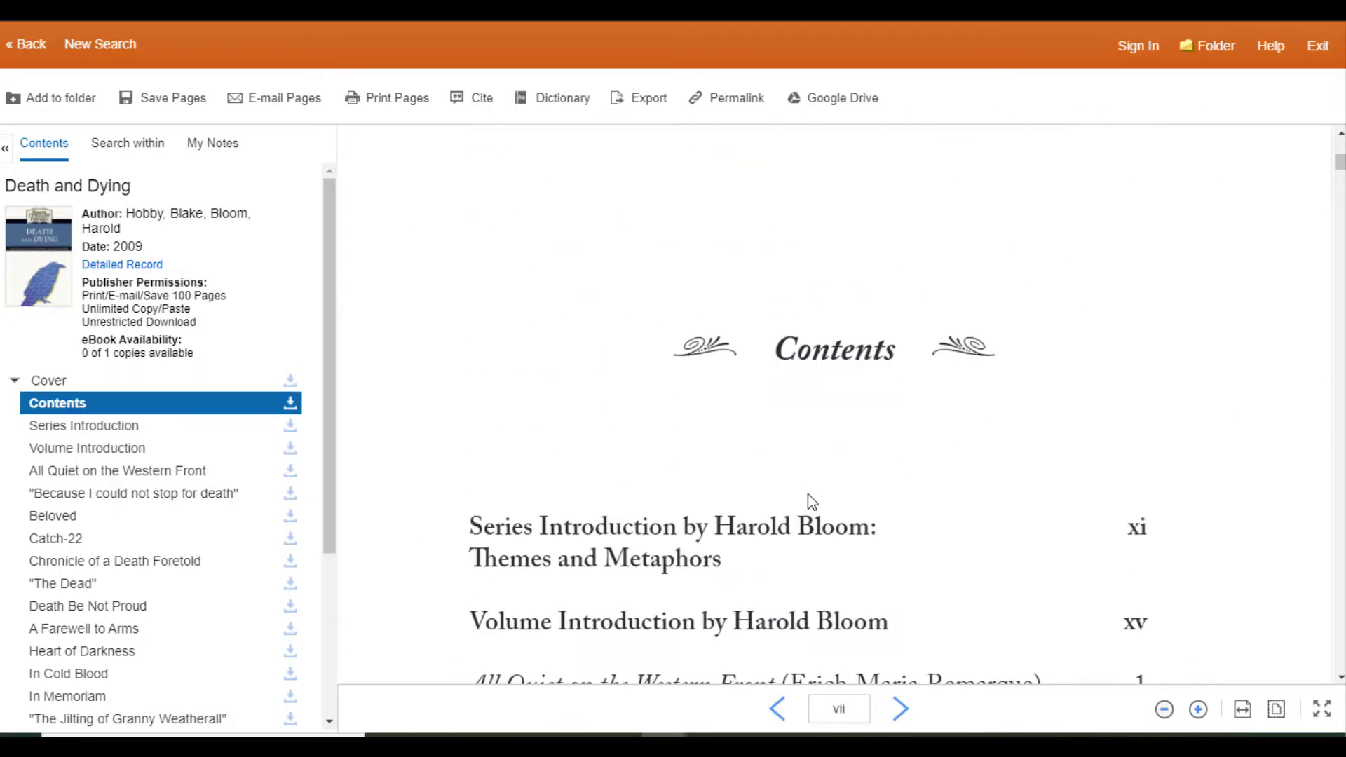
{"action": "scroll", "coordinate": [808, 494], "scroll_direction": "down", "scroll_amount": 4}
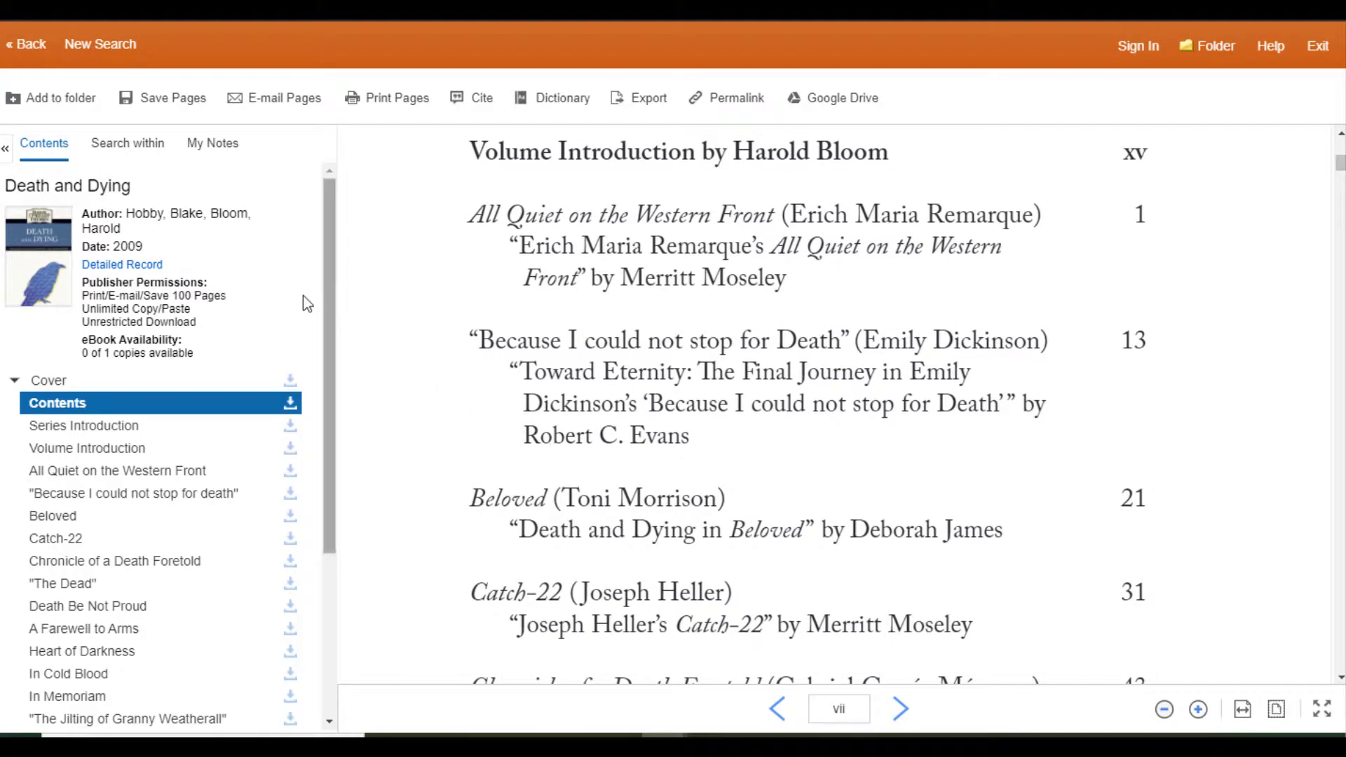